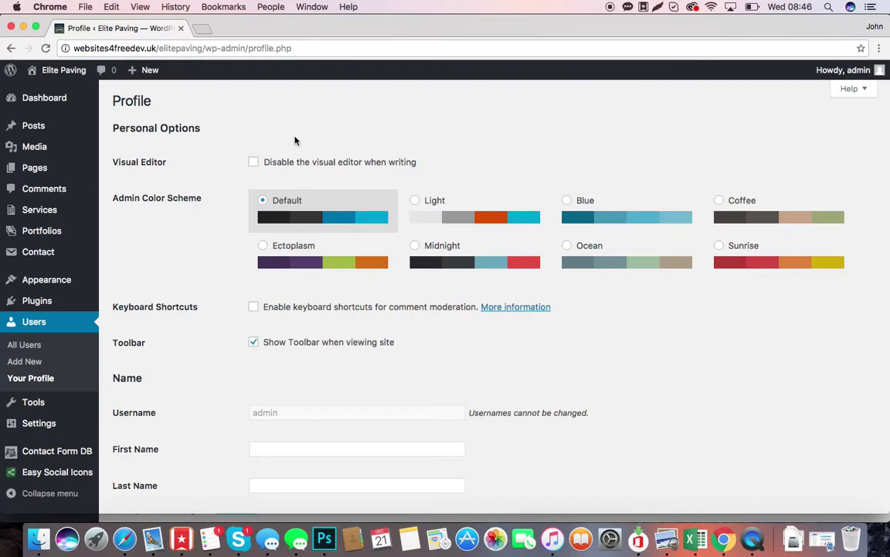
- Reload the admin profile page from the account options
left_click(295, 48)
left_click(782, 68)
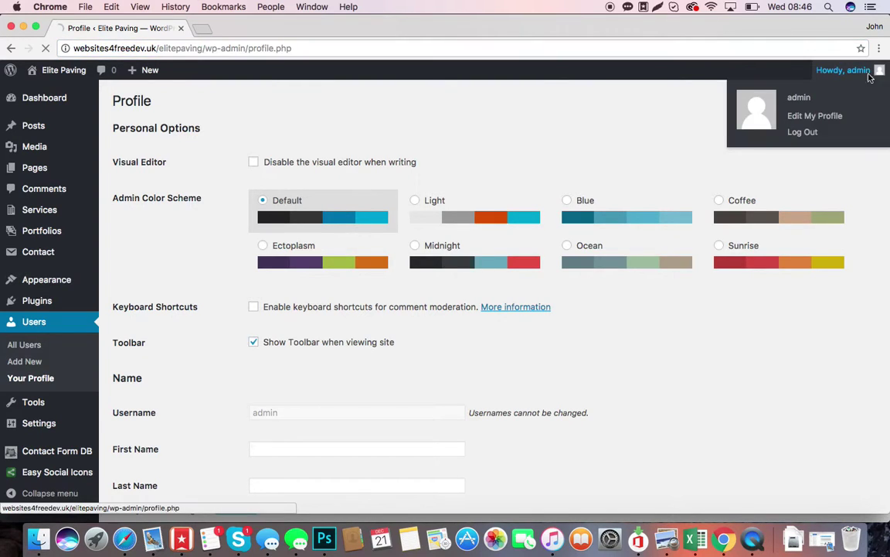
left_click(860, 71)
- Load the Elite Paving admin dashboard in a new tab via the 'elite' address suggestion, closing the profile tab
left_click(206, 29)
left_click(181, 27)
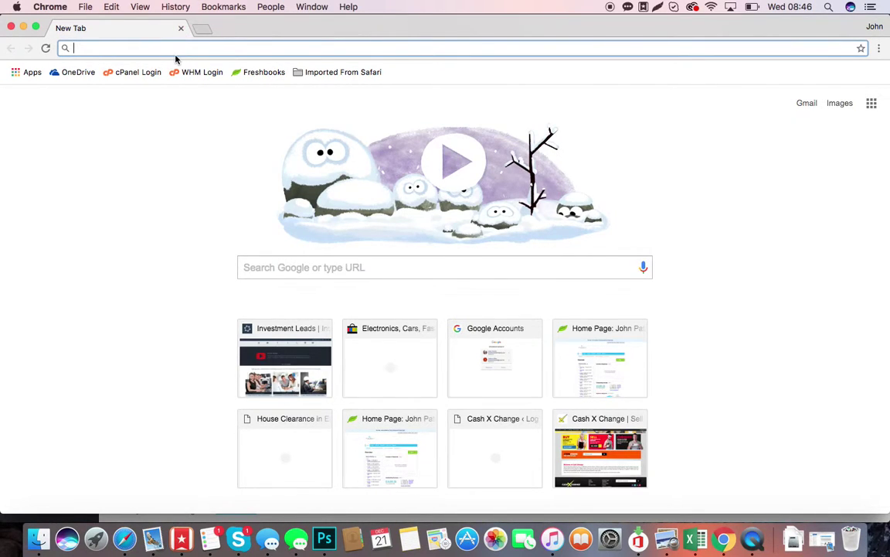
type("elite")
key("Down")
key("Down")
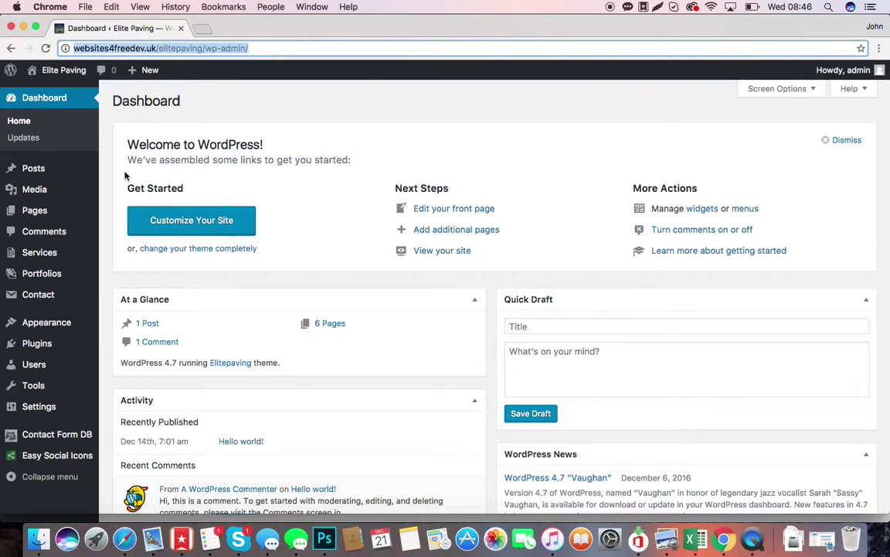
right_click(43, 68)
- Open the live Elite Paving homepage in a new tab and scroll through it
left_click(73, 66)
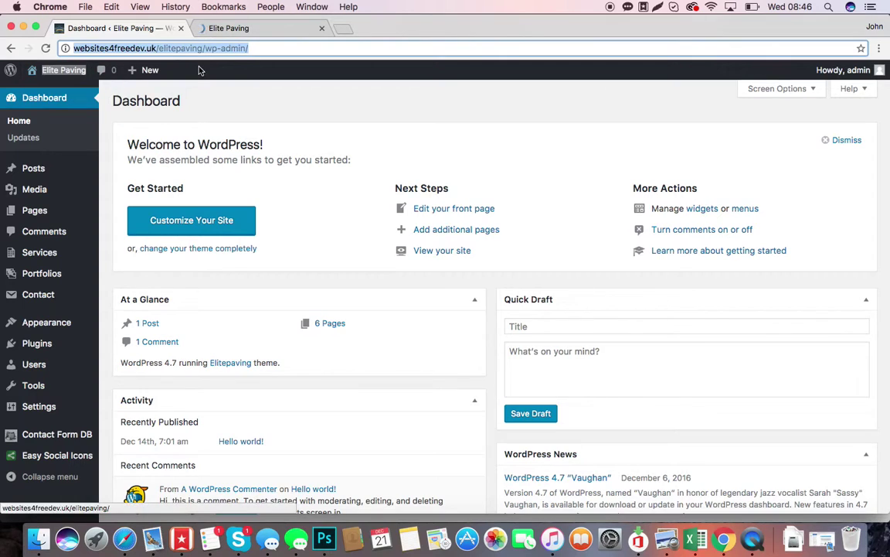
scroll(180, 190, "down", 1)
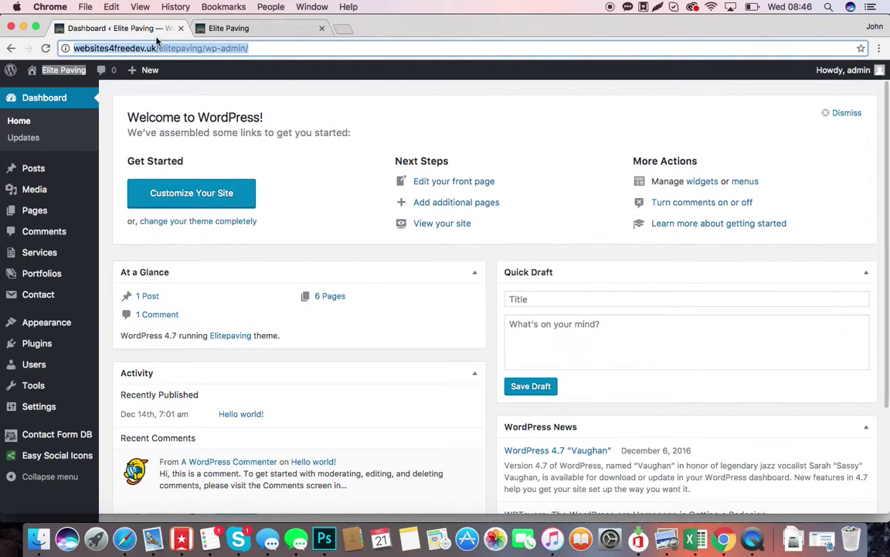
left_click(278, 27)
scroll(348, 292, "down", 5)
scroll(348, 292, "up", 5)
scroll(348, 293, "down", 15)
scroll(347, 292, "down", 3)
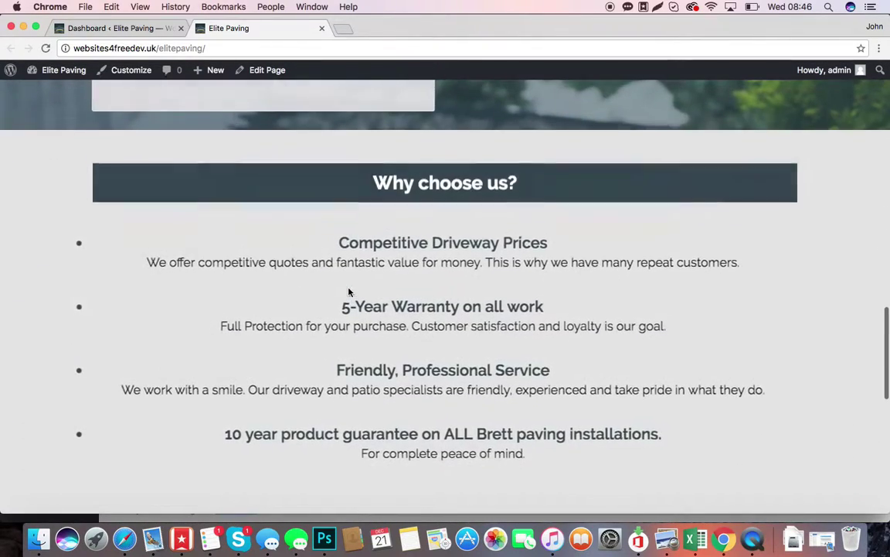
- Back in the admin, show the list of six site pages
left_click(143, 31)
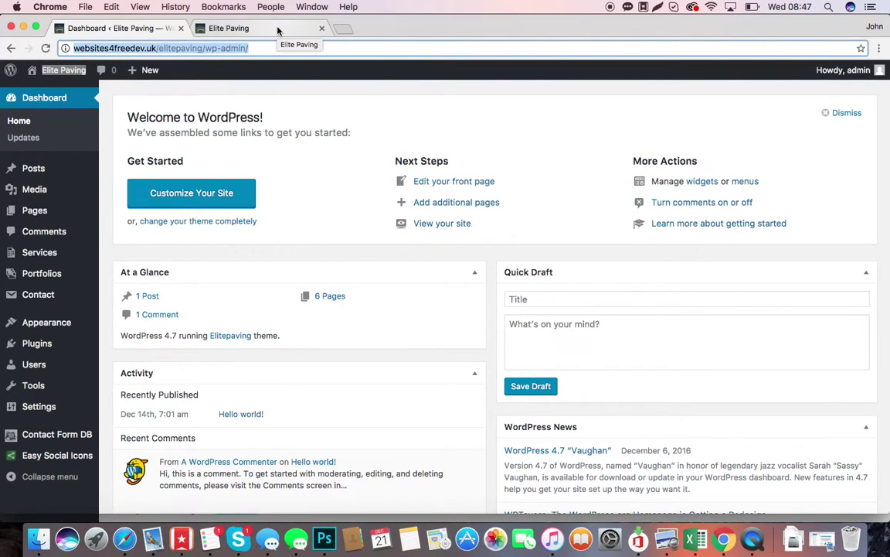
left_click(41, 213)
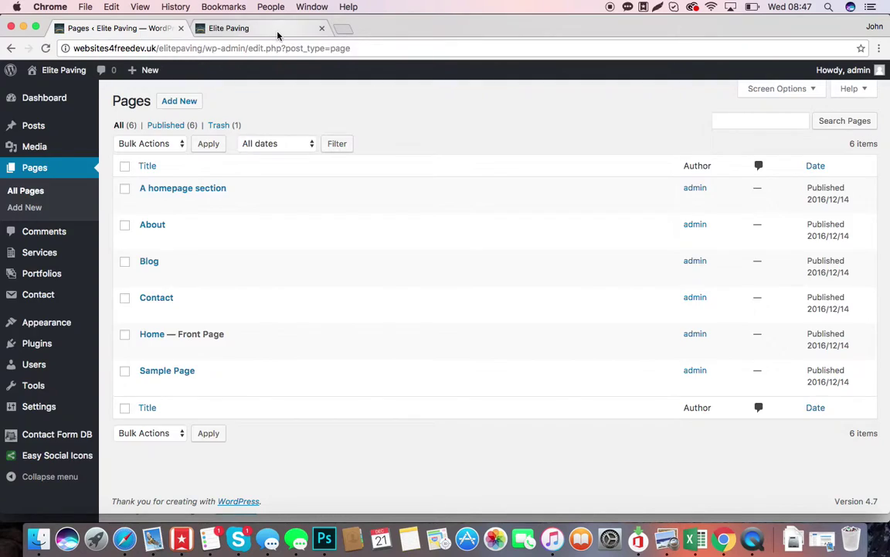
left_click(249, 27)
- Open the Home front page for editing and view its content in the Visual tab
scroll(304, 206, "up", 10)
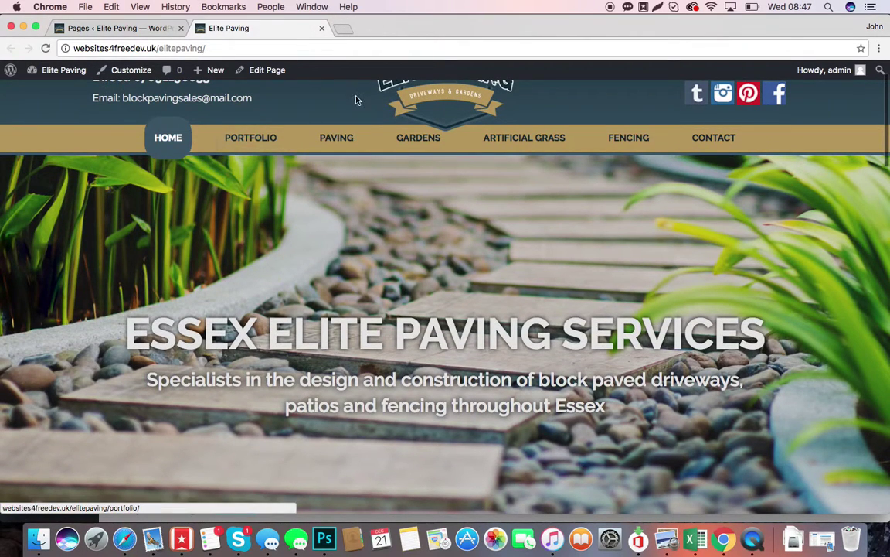
left_click(116, 28)
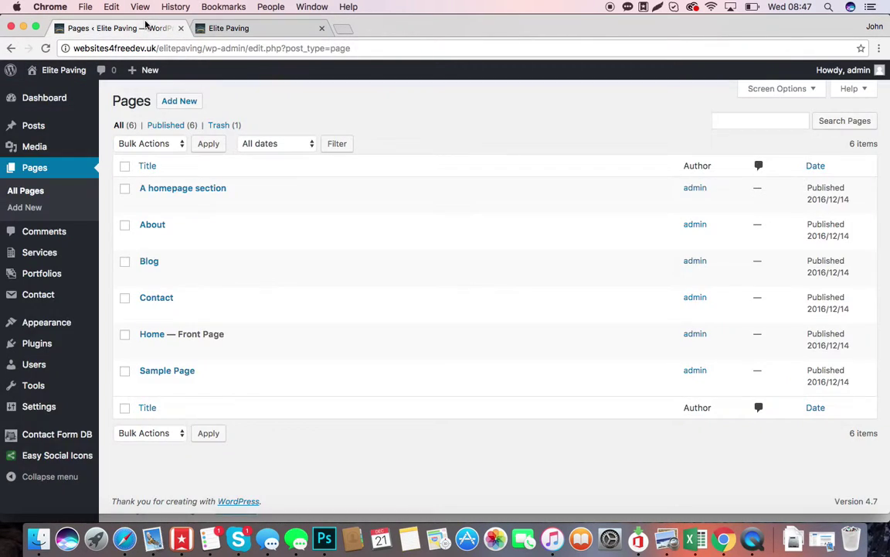
left_click(151, 341)
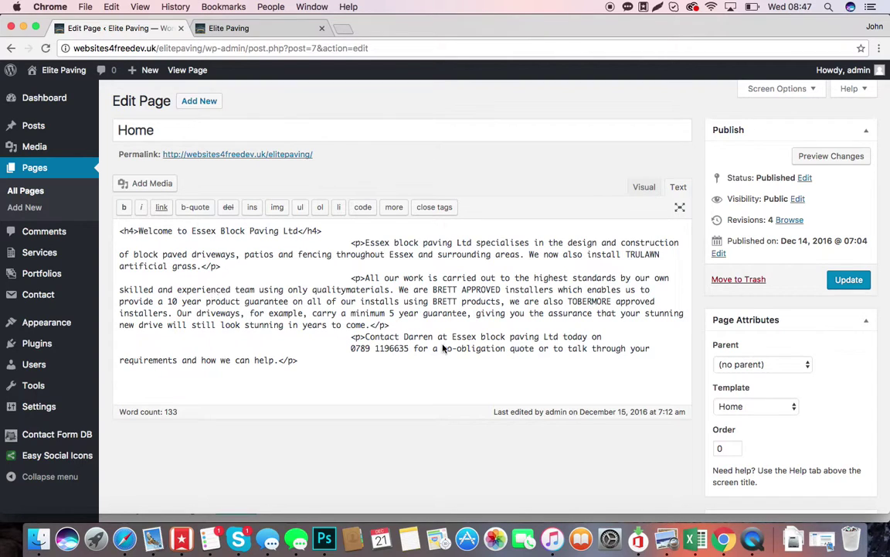
left_click(653, 192)
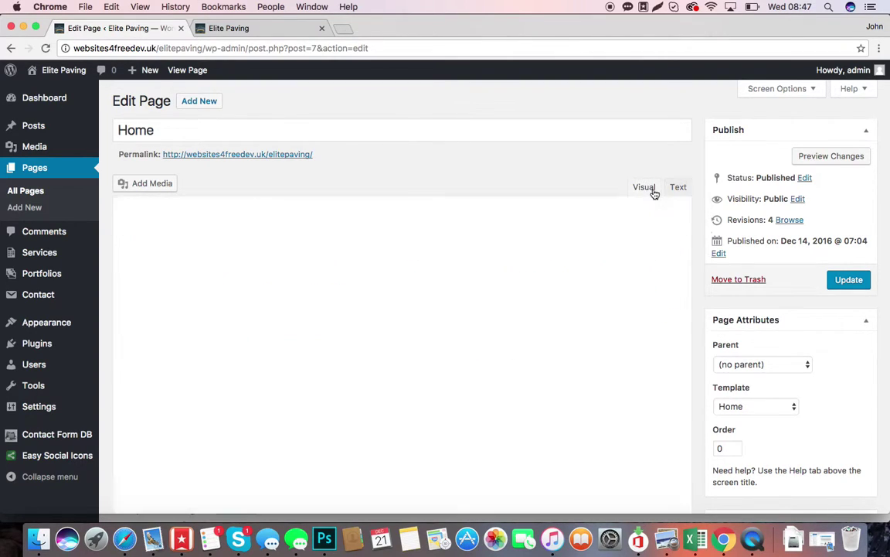
scroll(397, 238, "down", 3)
scroll(397, 238, "down", 1)
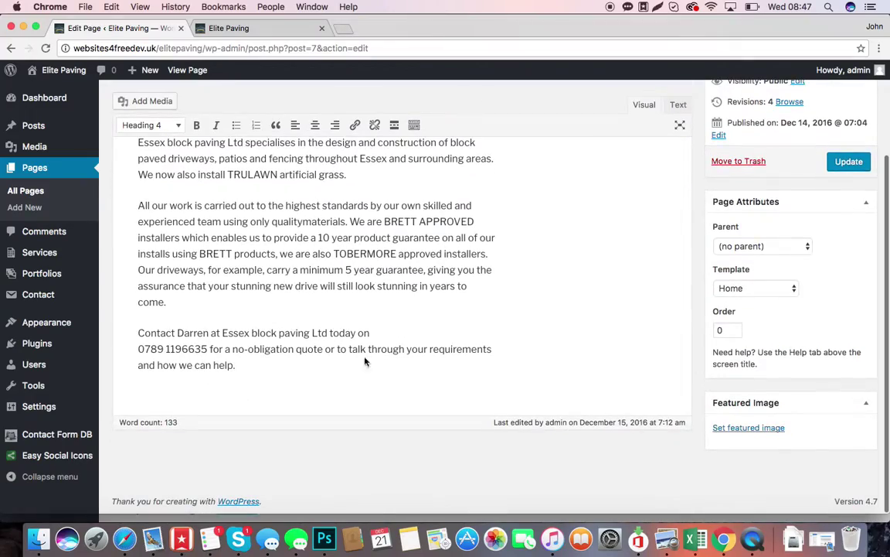
scroll(326, 303, "up", 4)
- Compare Home with the live site, then update it to save revision 5
left_click(278, 31)
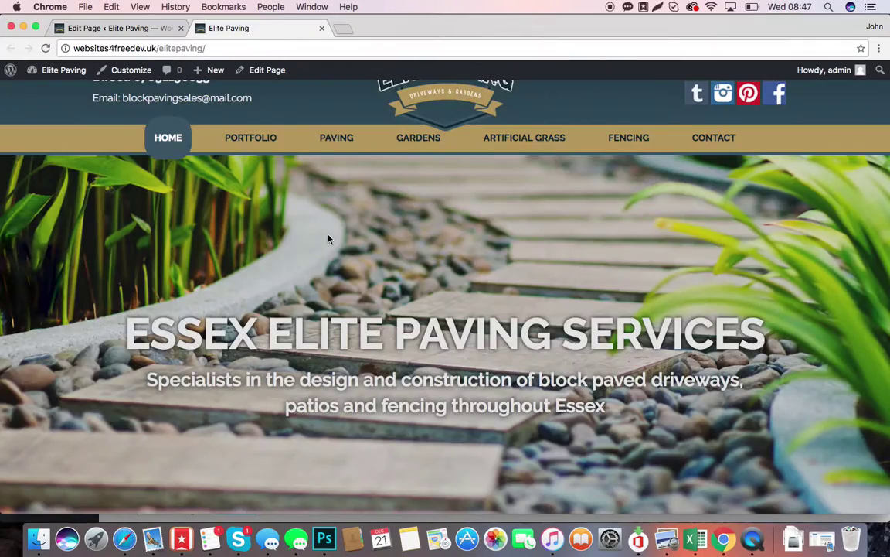
scroll(328, 238, "down", 6)
scroll(327, 238, "down", 5)
scroll(328, 241, "up", 2)
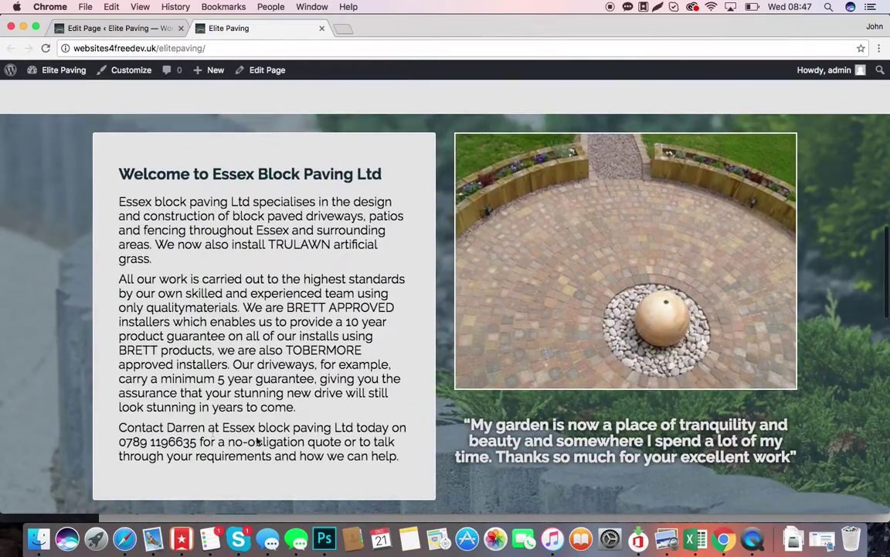
left_click(116, 28)
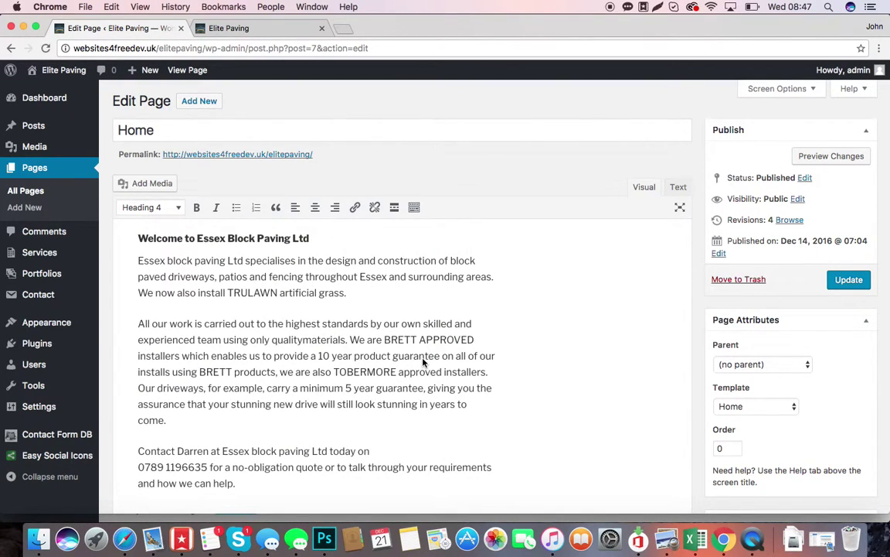
scroll(423, 362, "down", 3)
scroll(421, 362, "up", 3)
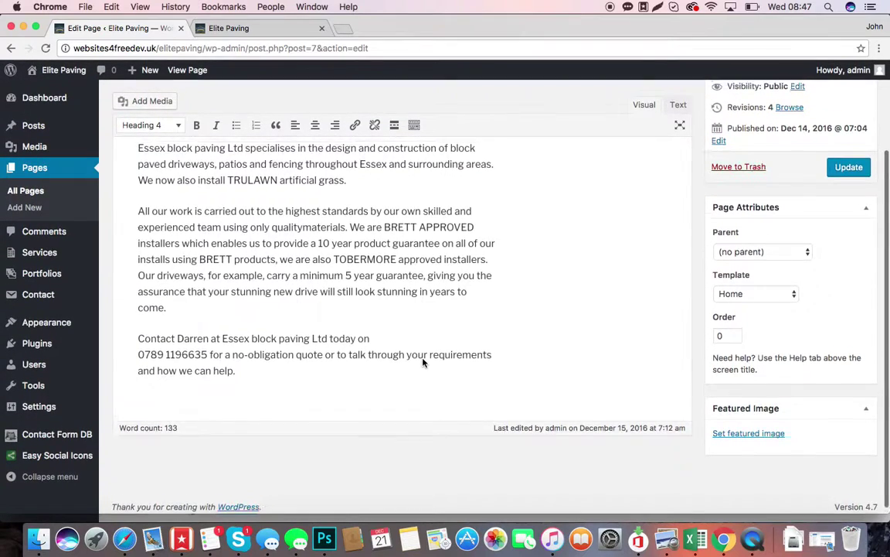
left_click(849, 280)
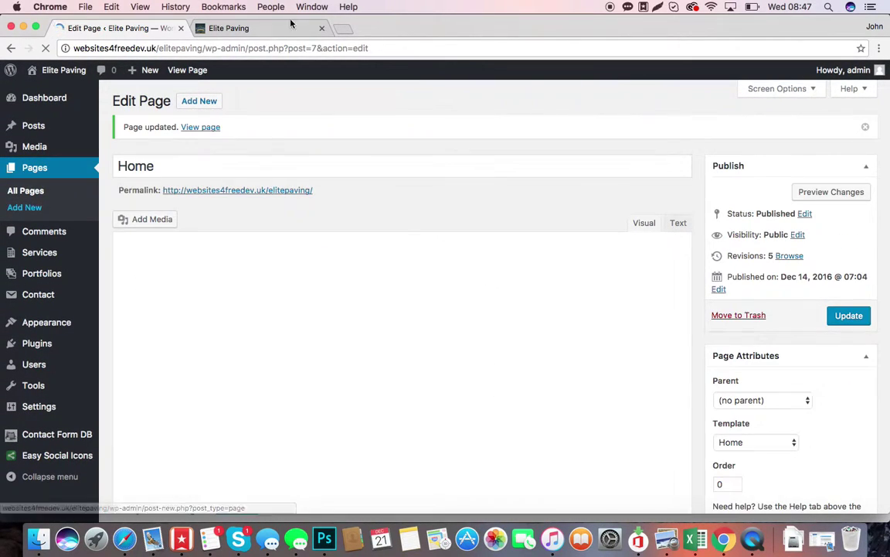
left_click(54, 252)
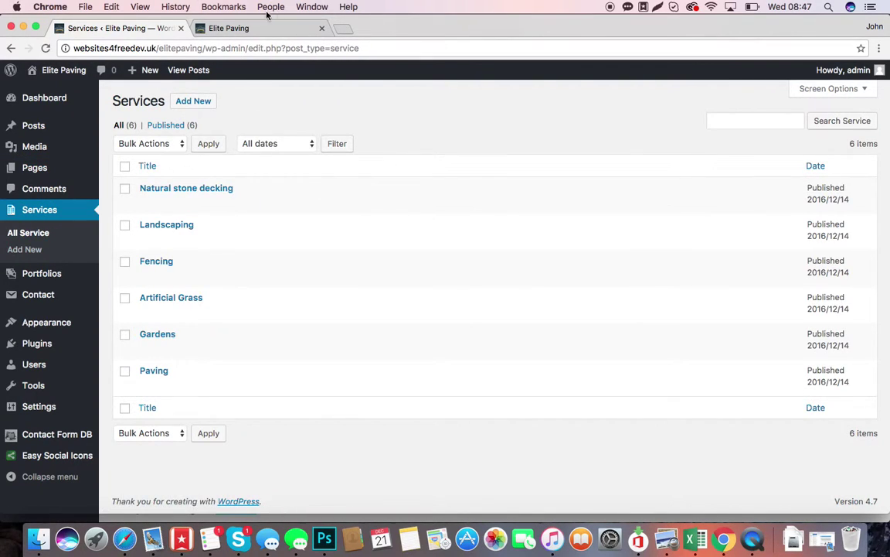
- Open the Artificial Grass service for editing and its page on the live site
left_click(266, 27)
scroll(406, 232, "up", 10)
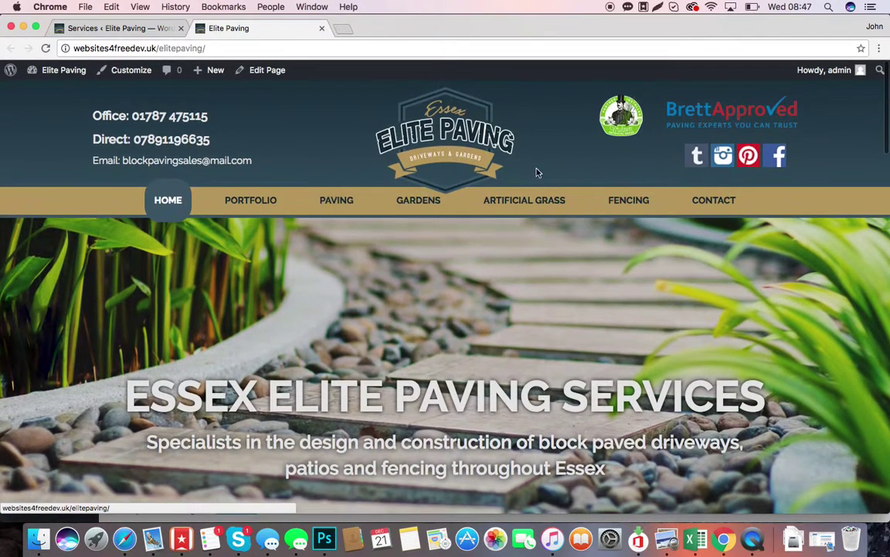
left_click(116, 28)
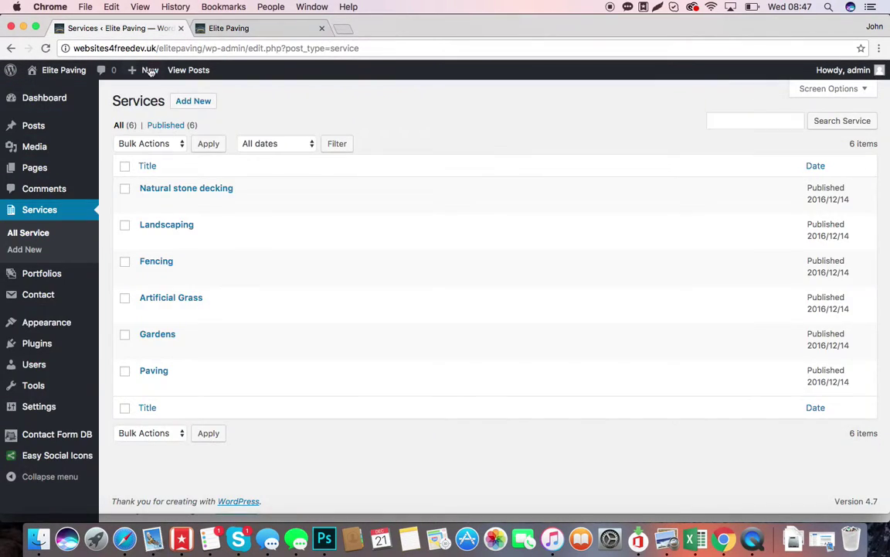
left_click(171, 298)
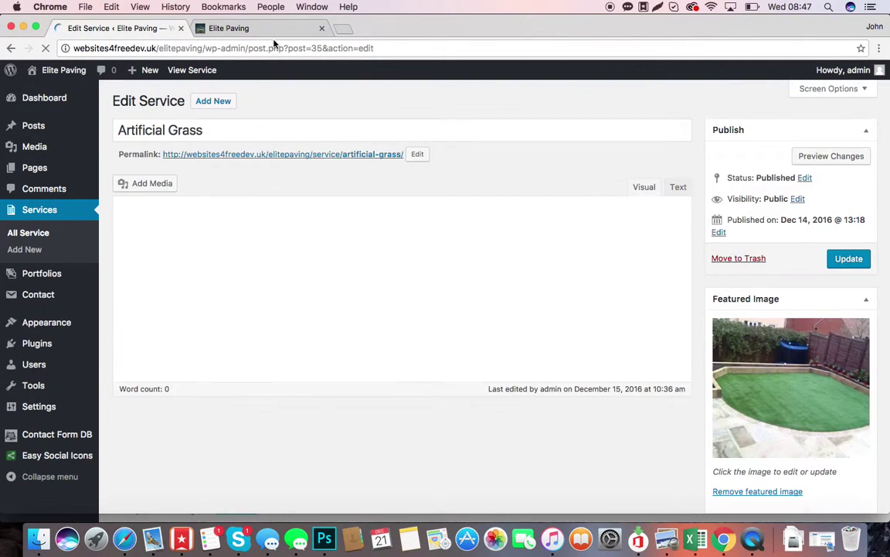
left_click(244, 28)
left_click(550, 199)
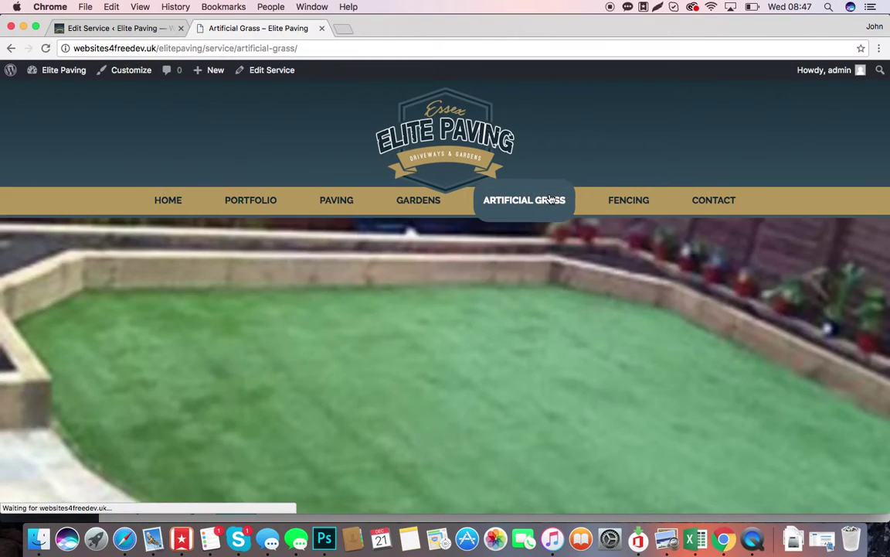
scroll(491, 332, "down", 3)
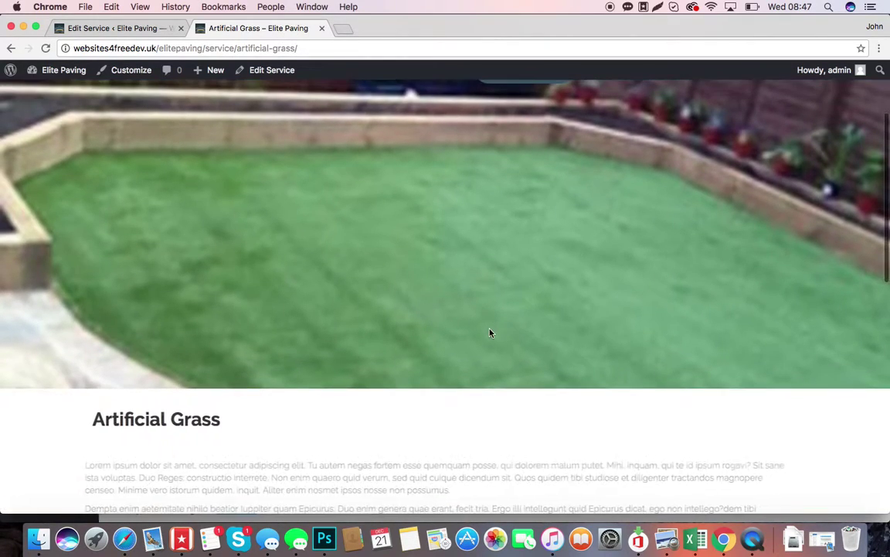
- Compare the editor's grass featured image against the live Artificial Grass page
left_click(139, 28)
scroll(272, 292, "down", 1)
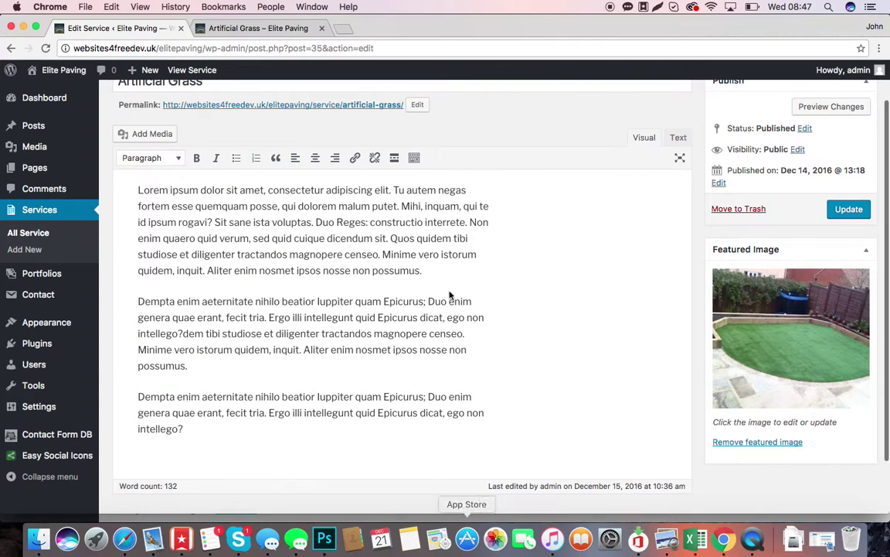
scroll(246, 344, "down", 2)
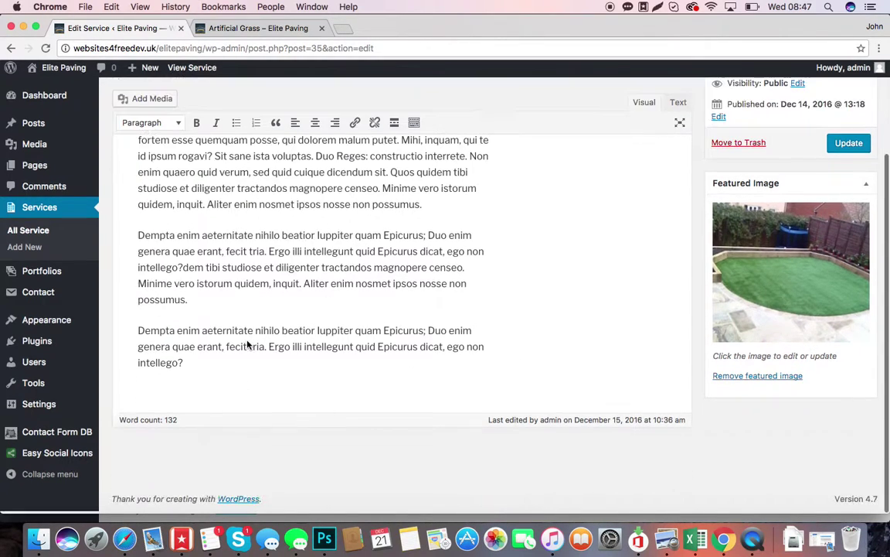
left_click(239, 27)
scroll(336, 312, "down", 3)
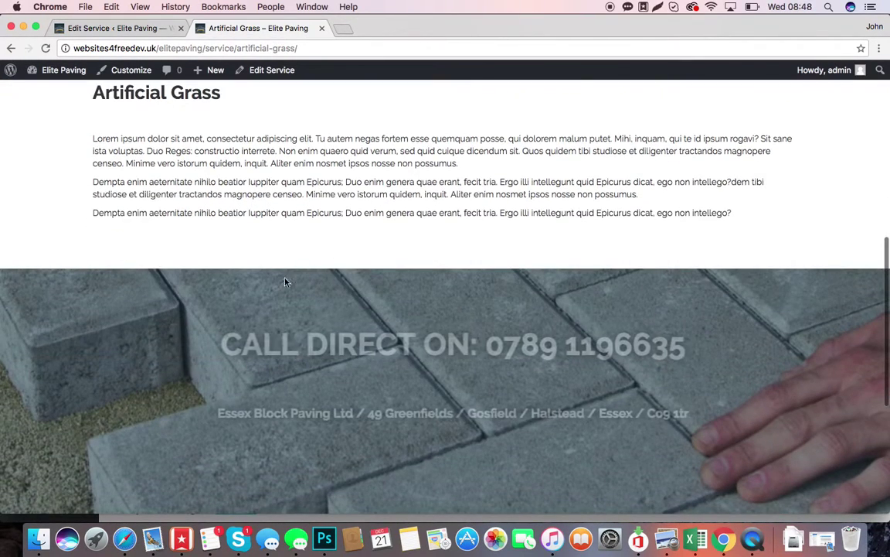
left_click(141, 28)
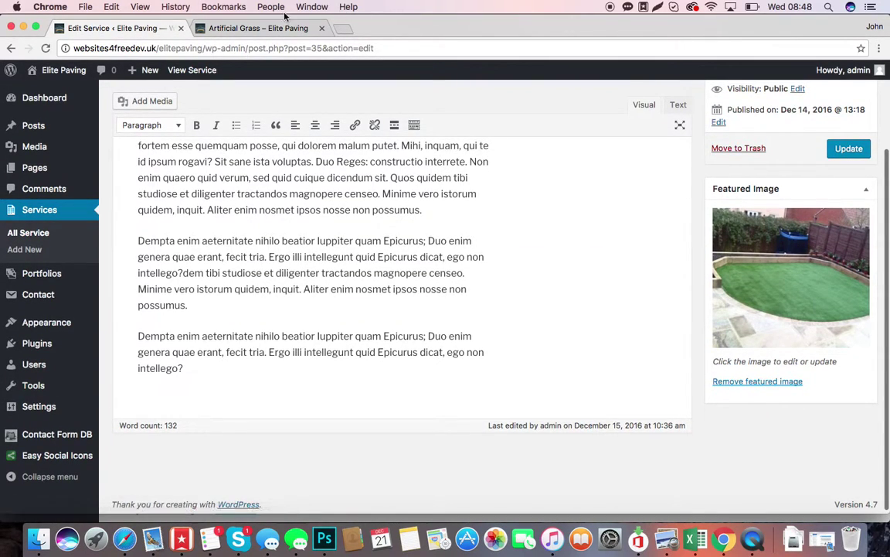
left_click(255, 27)
scroll(306, 116, "up", 15)
scroll(355, 258, "down", 4)
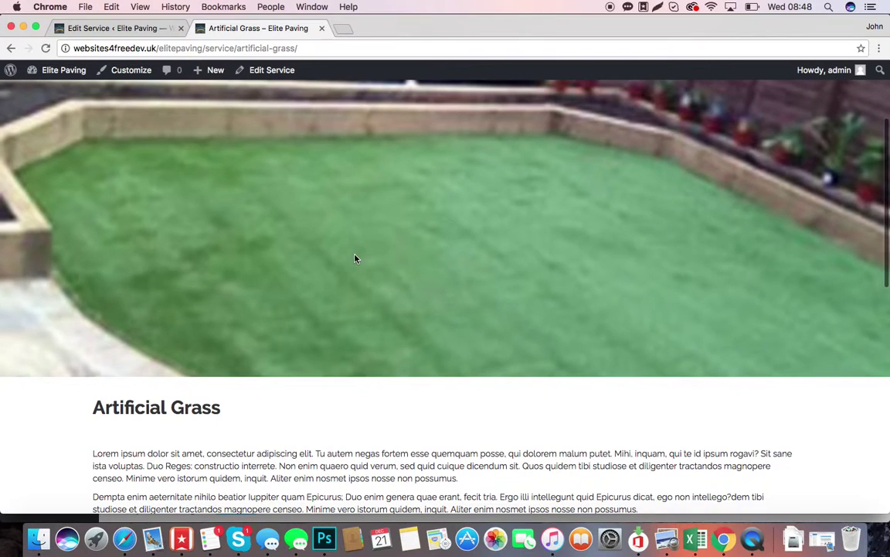
scroll(331, 317, "up", 1)
left_click(99, 28)
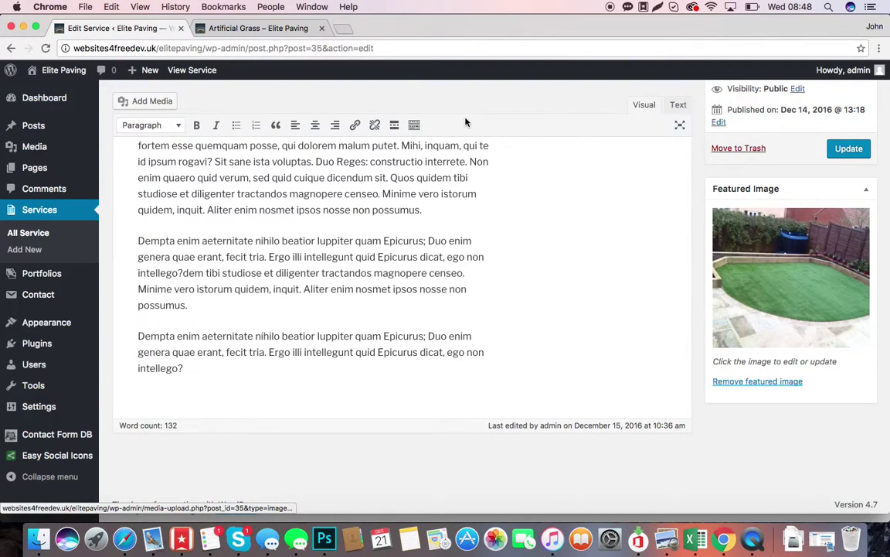
left_click(256, 28)
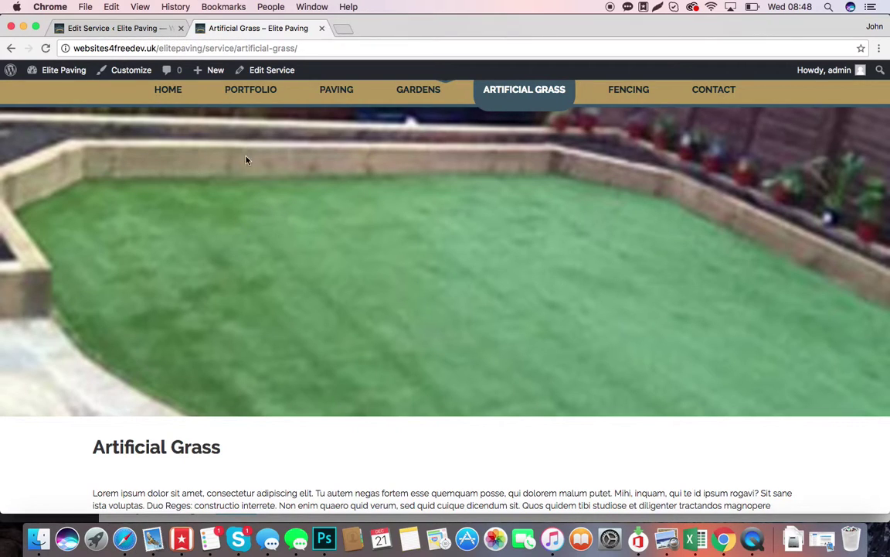
- Preview gal8, gal6, gal5, gal3 and service_img3 in the featured image picker, keeping the lawn photo
left_click(145, 23)
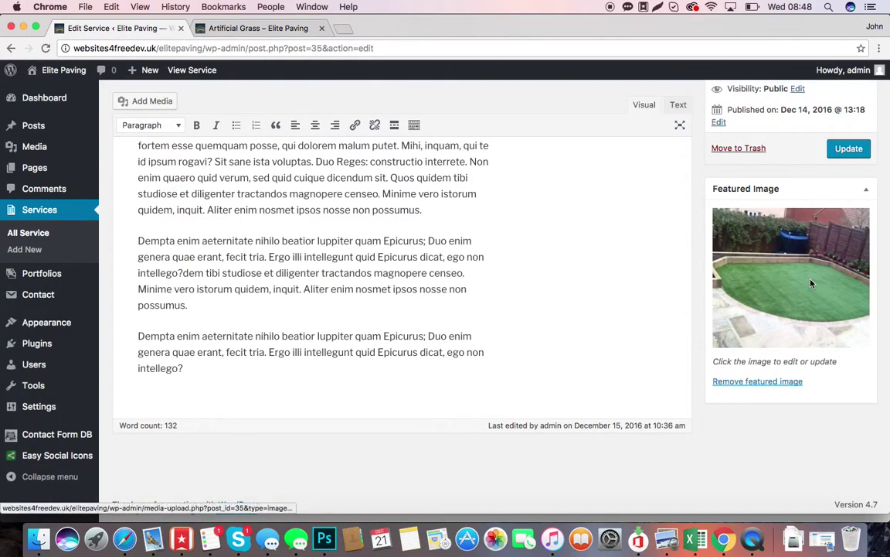
left_click(729, 250)
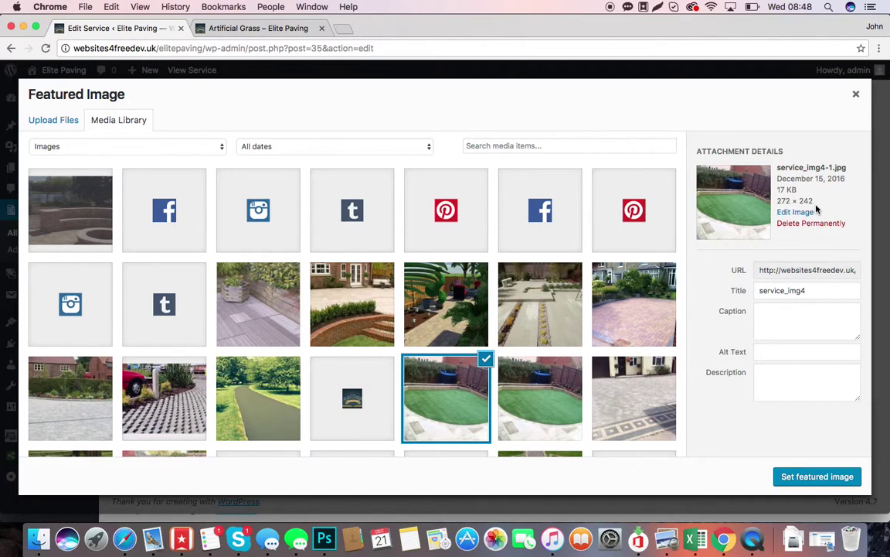
left_click(371, 334)
left_click(452, 331)
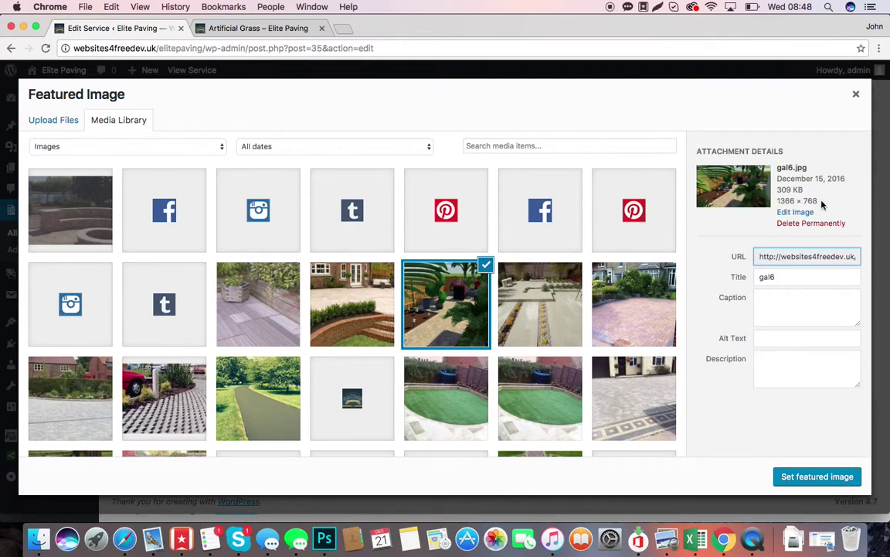
left_click(553, 319)
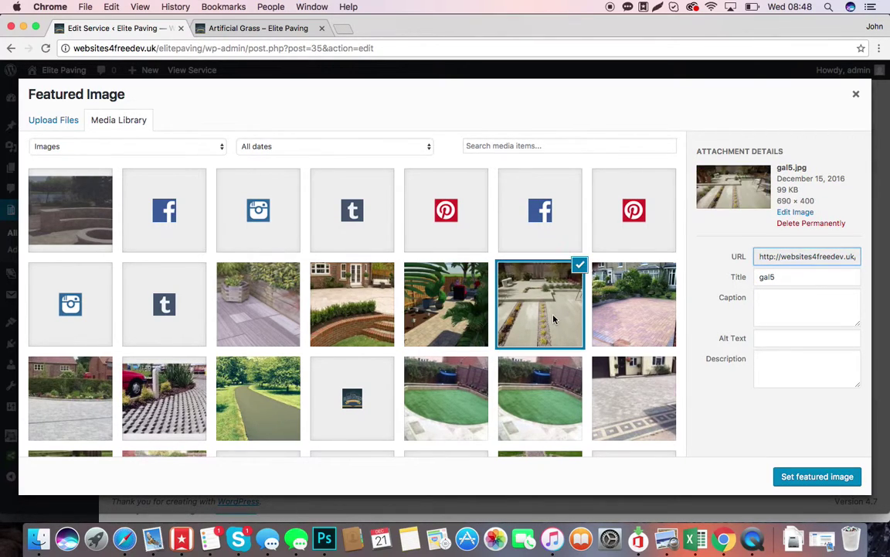
left_click(632, 318)
left_click(632, 402)
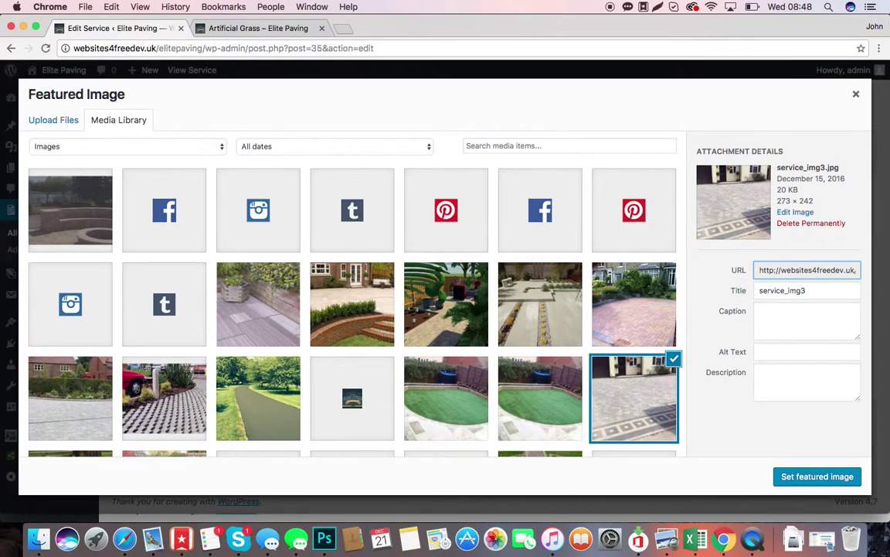
left_click(856, 94)
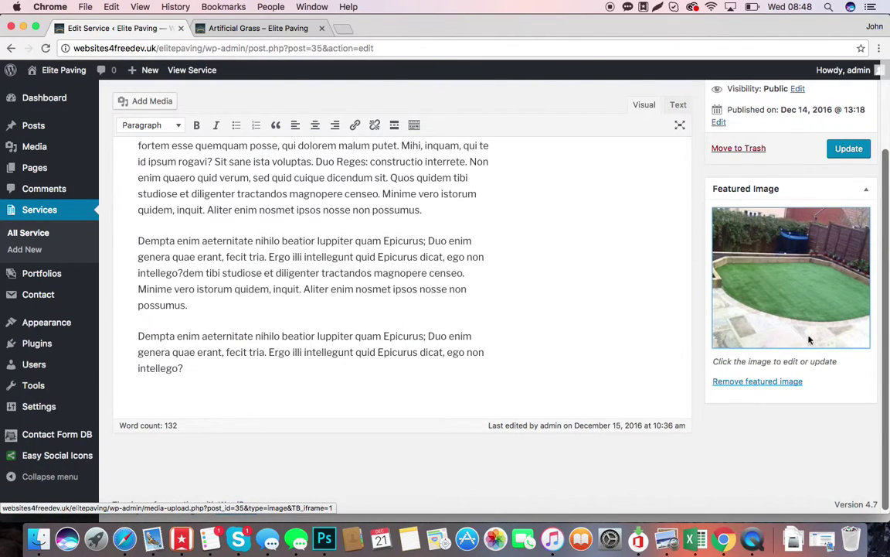
- Go to the admin Portfolios list and open the live site's Portfolio page
scroll(868, 270, "up", 3)
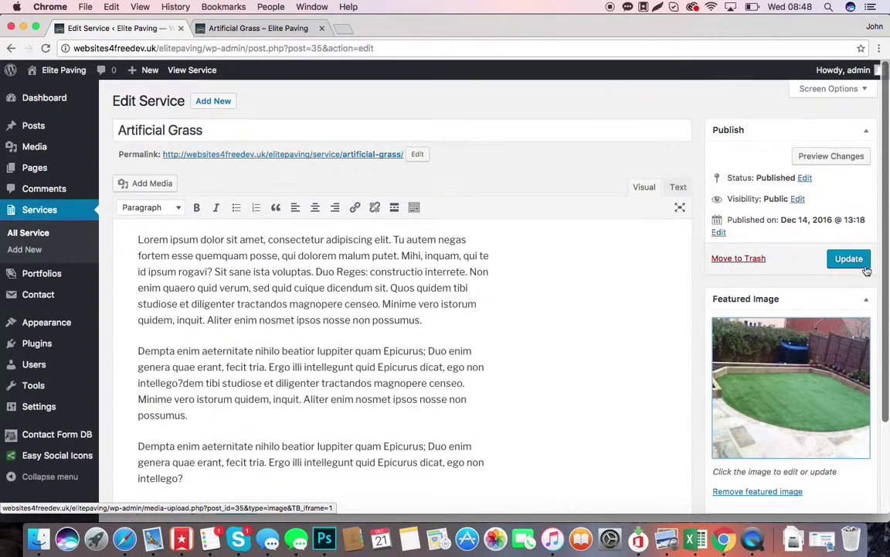
left_click(52, 226)
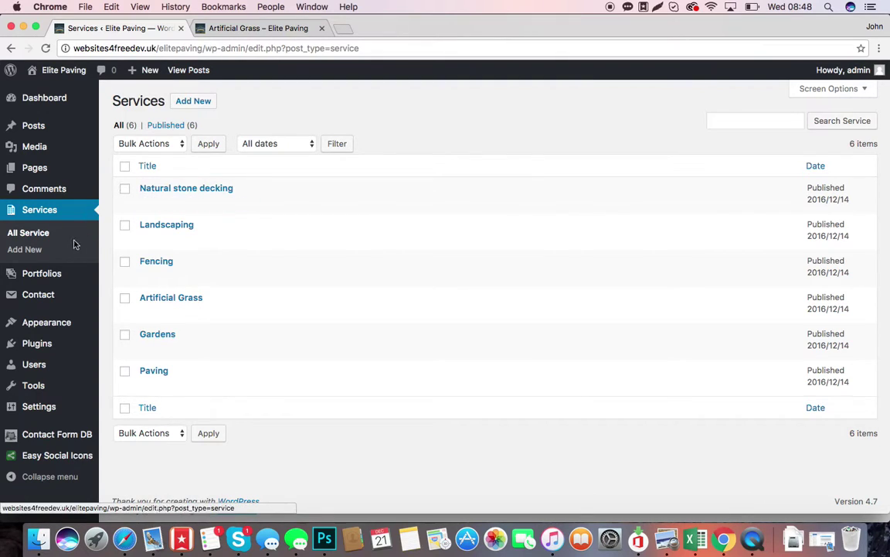
left_click(46, 275)
left_click(239, 28)
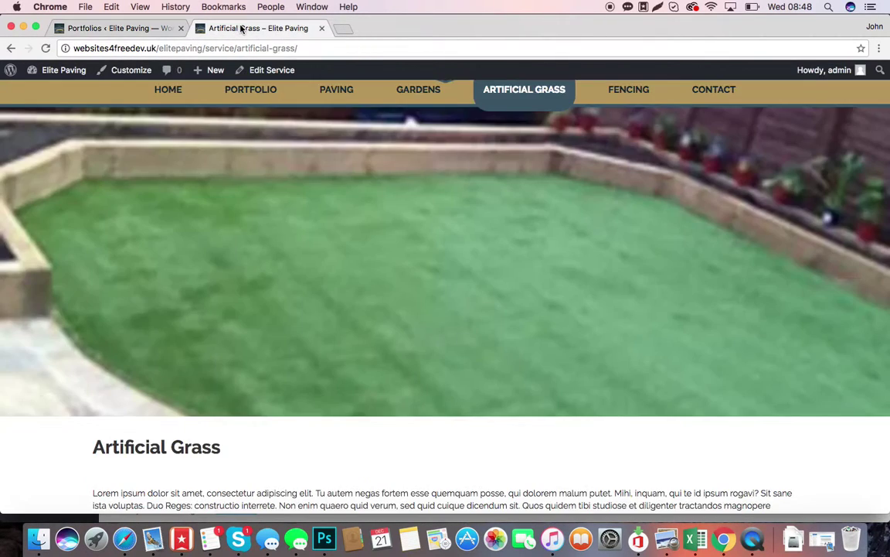
scroll(370, 263, "up", 2)
left_click(252, 142)
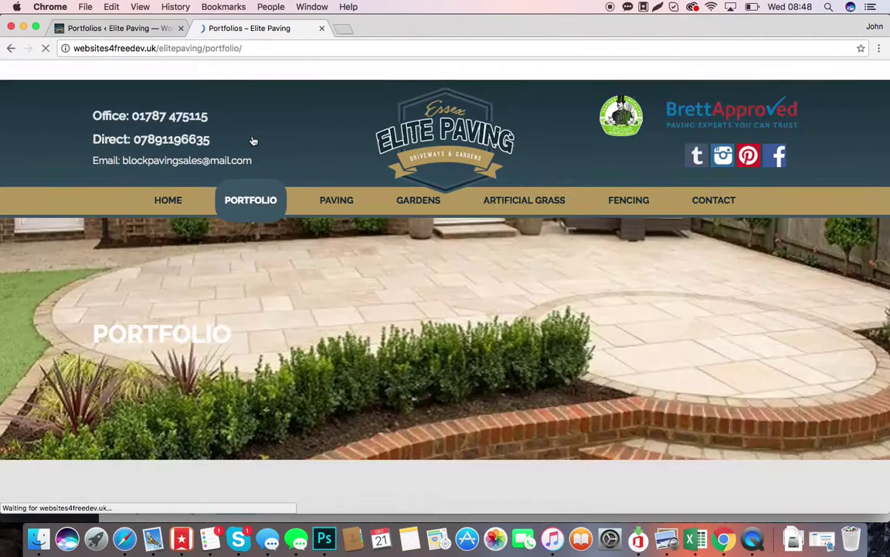
scroll(338, 334, "down", 3)
- Compare Portfolio 8 with the live gallery, then return to the eight-item Portfolios list
left_click(115, 28)
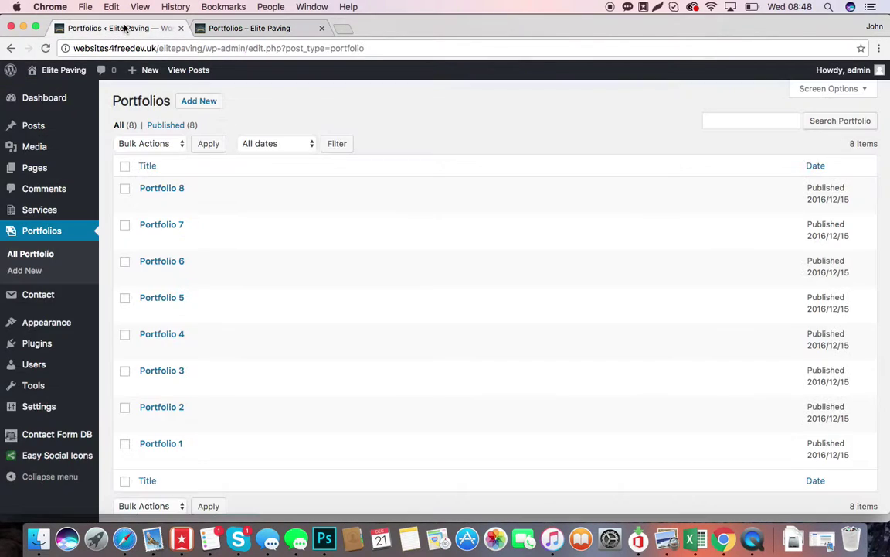
left_click(164, 189)
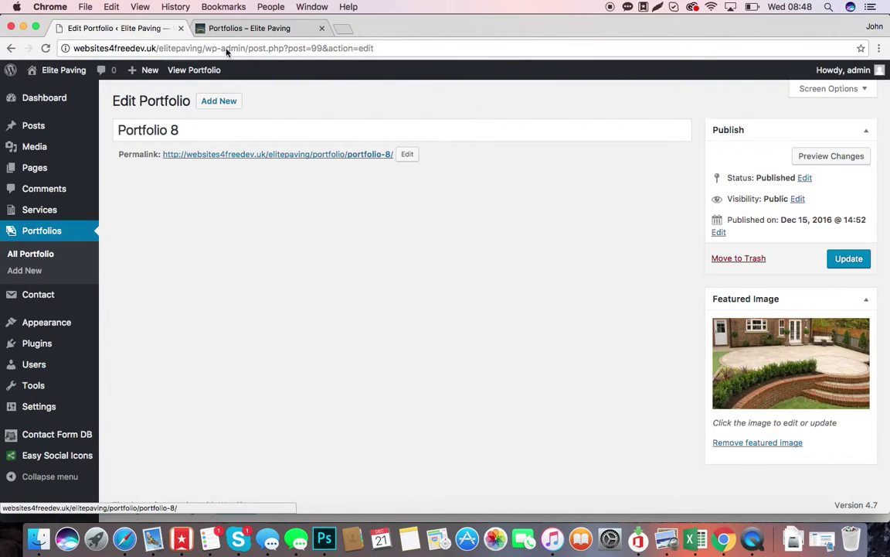
left_click(257, 31)
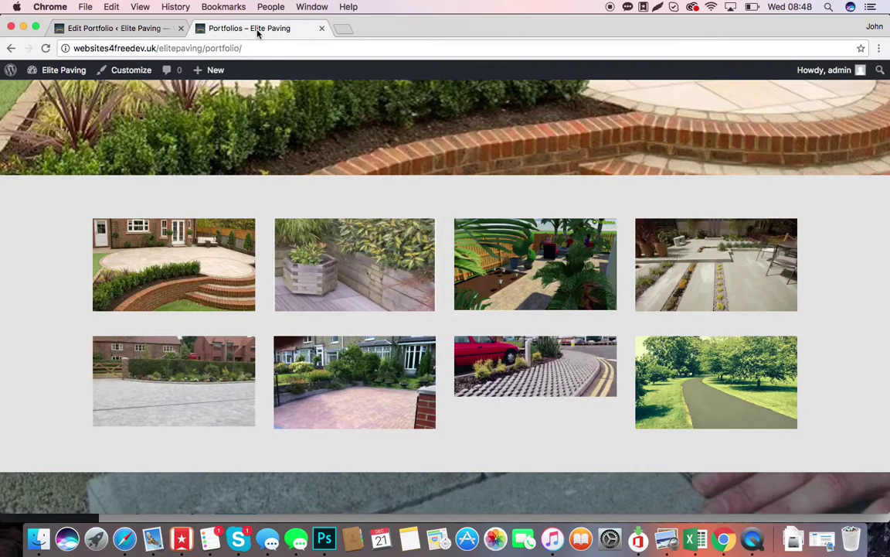
left_click(126, 29)
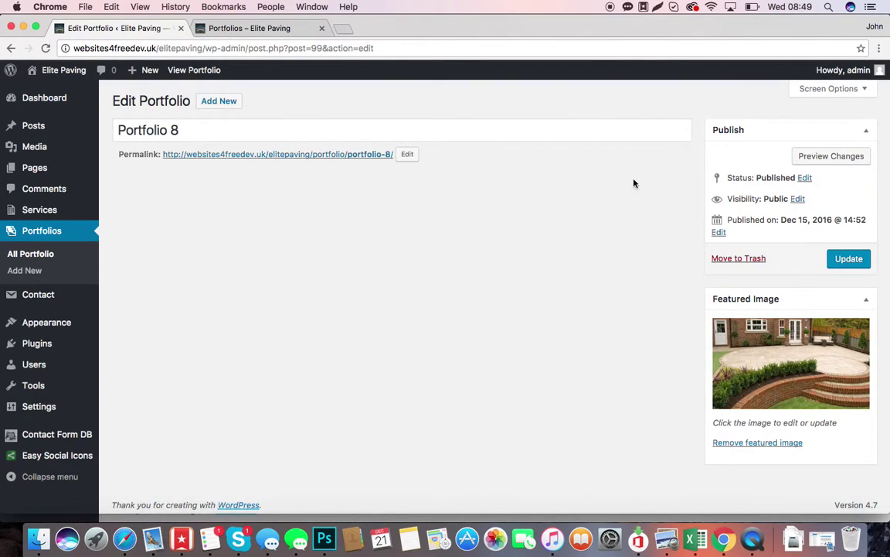
left_click(50, 236)
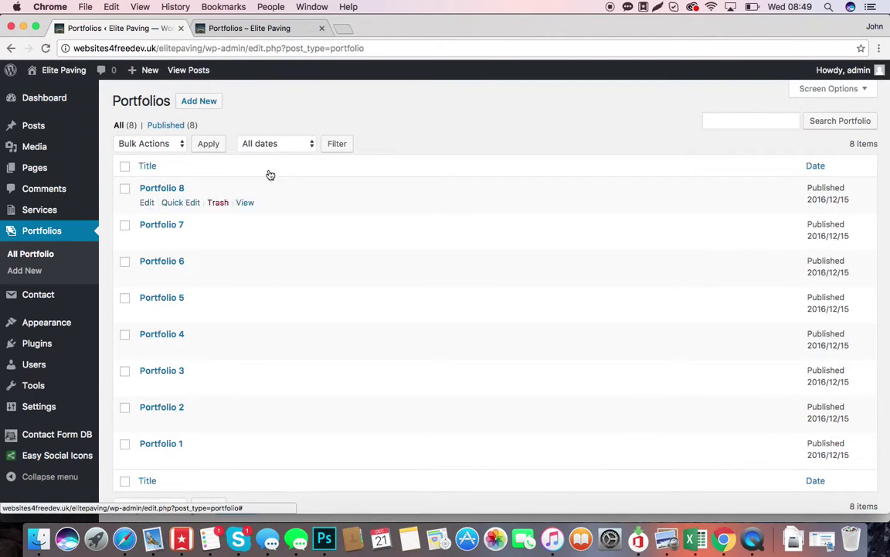
- Start a new portfolio item titled 'Garden I completed in London', fixing the typo, and open its featured image chooser
left_click(219, 102)
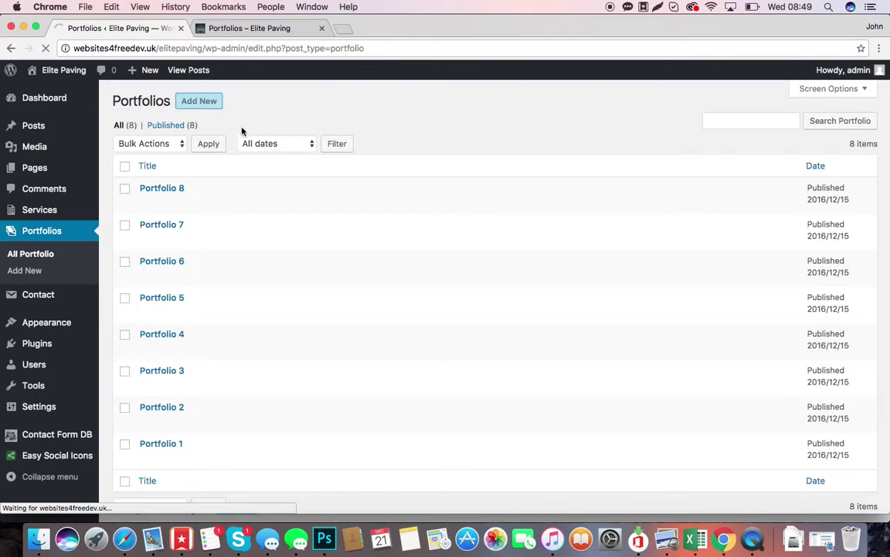
type("Po")
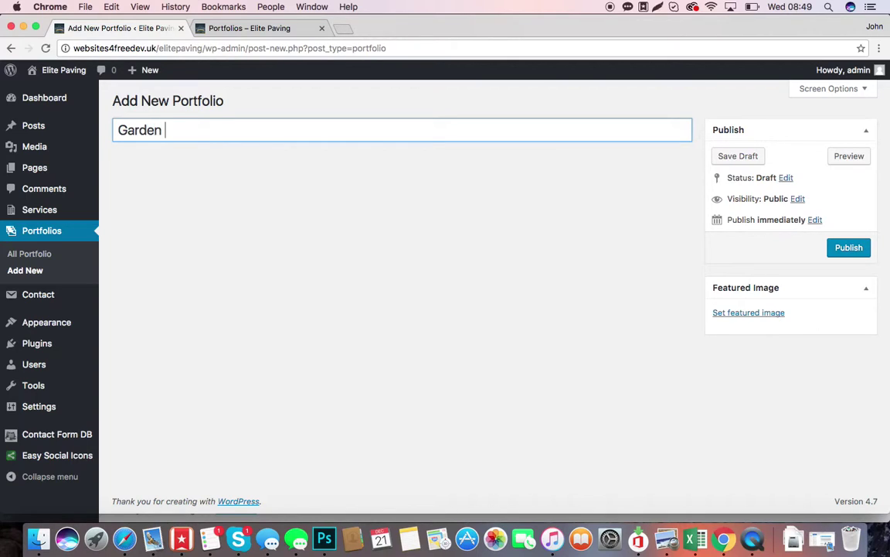
type("completed")
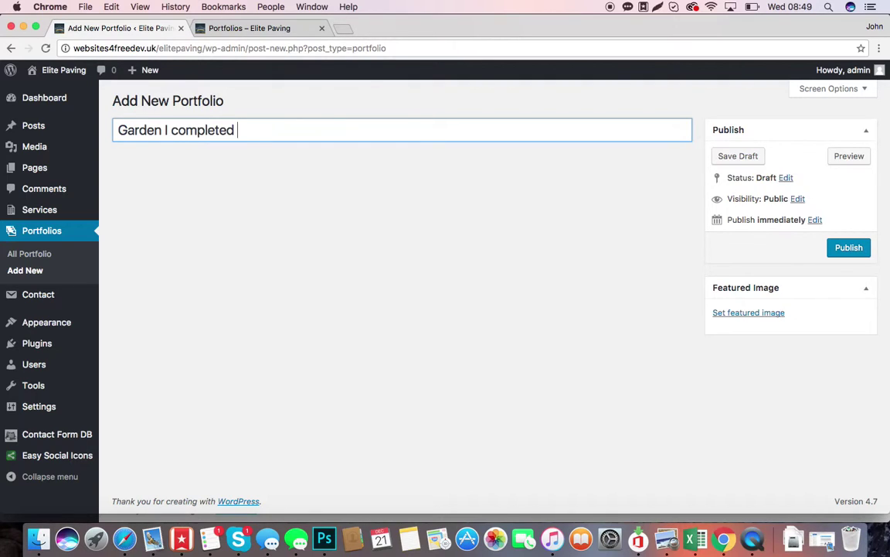
type(" in Lonodn")
key("BackSpace")
key("BackSpace")
type("don")
left_click(728, 312)
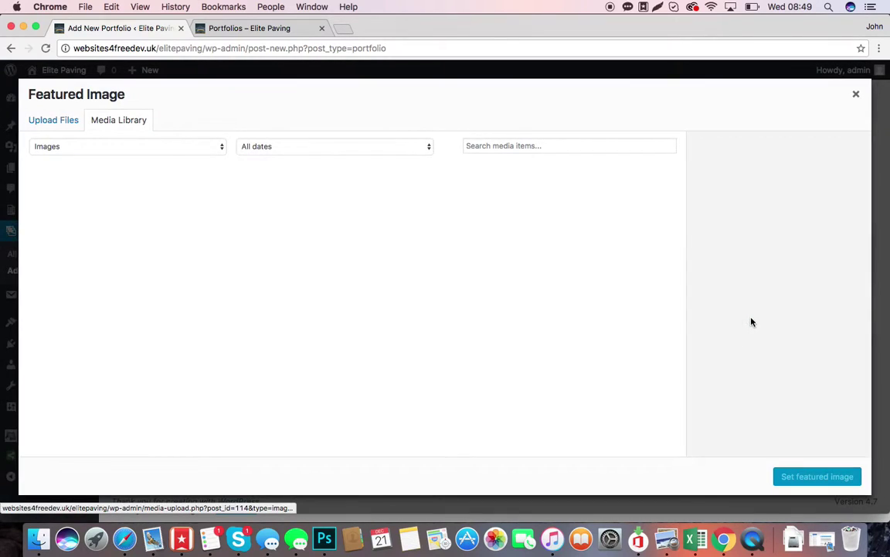
- Browse Desktop and Documents for an upload, then cancel and close the chooser without adding an image
left_click(58, 119)
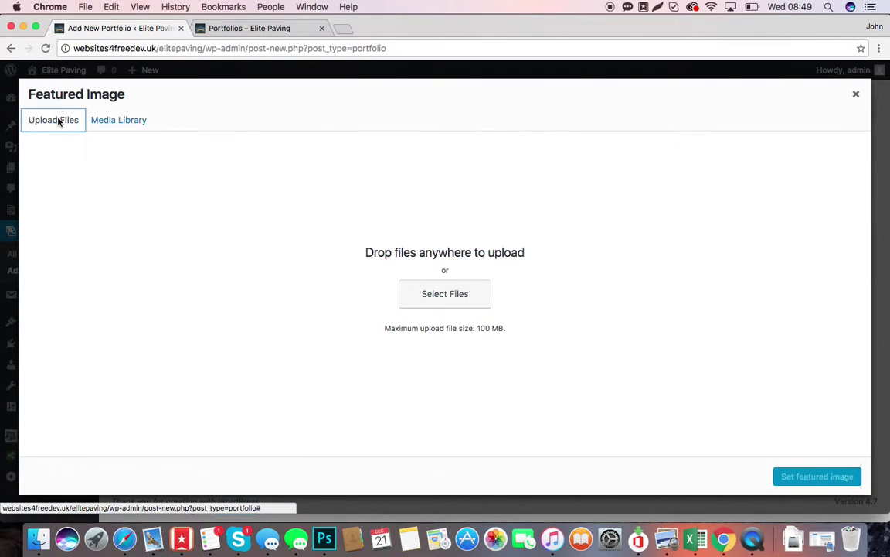
left_click(443, 295)
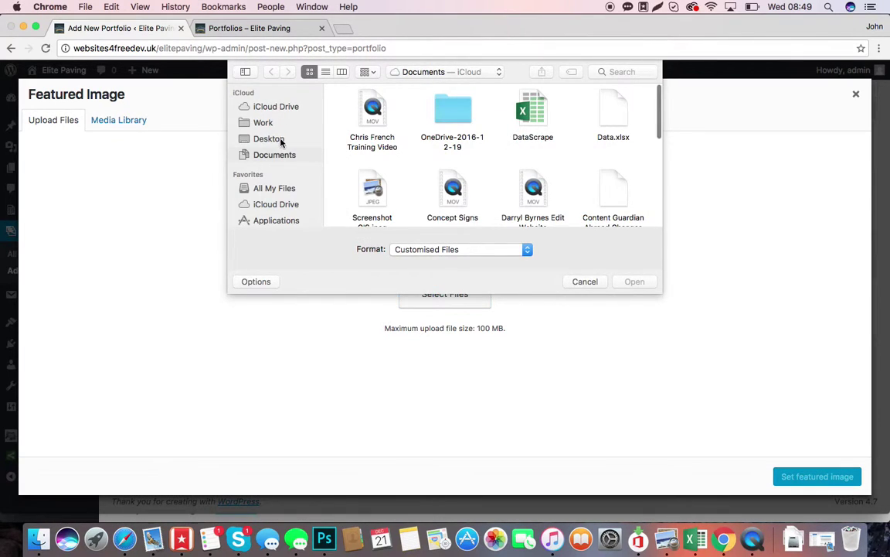
left_click(281, 140)
left_click(278, 156)
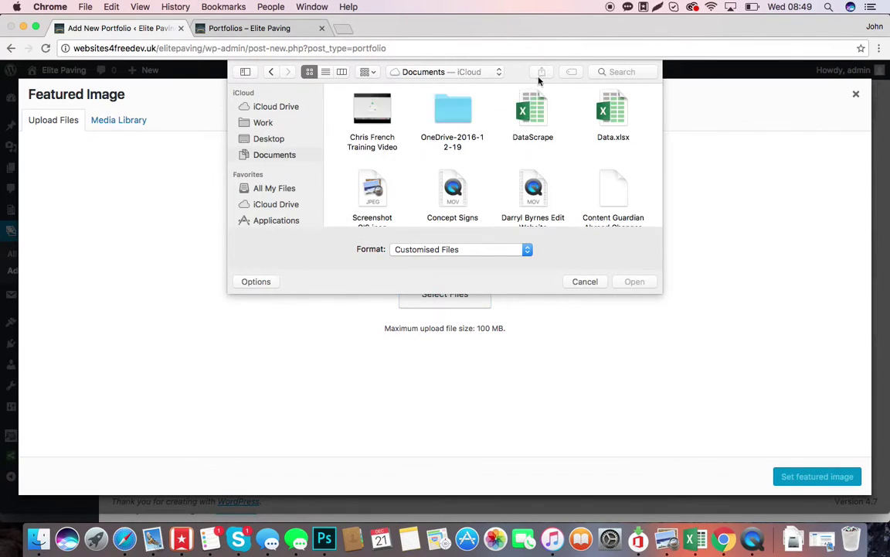
left_click(597, 282)
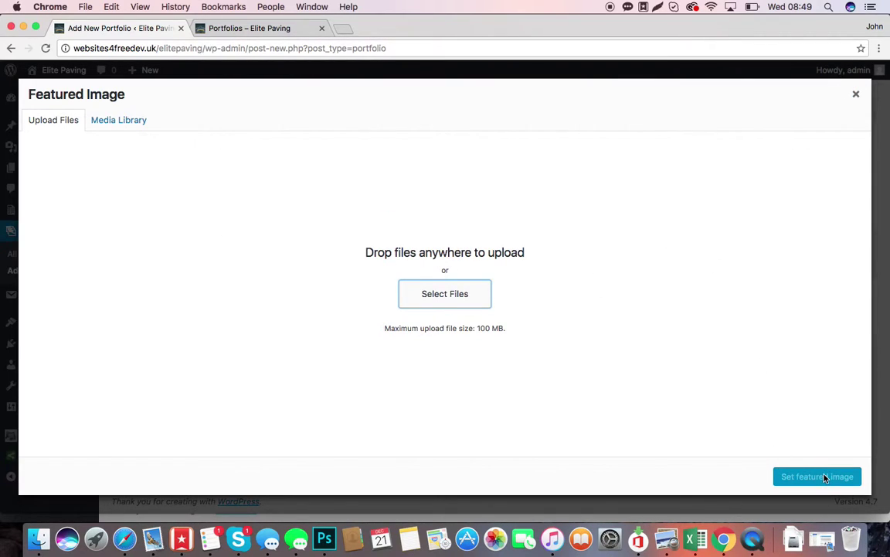
left_click(855, 92)
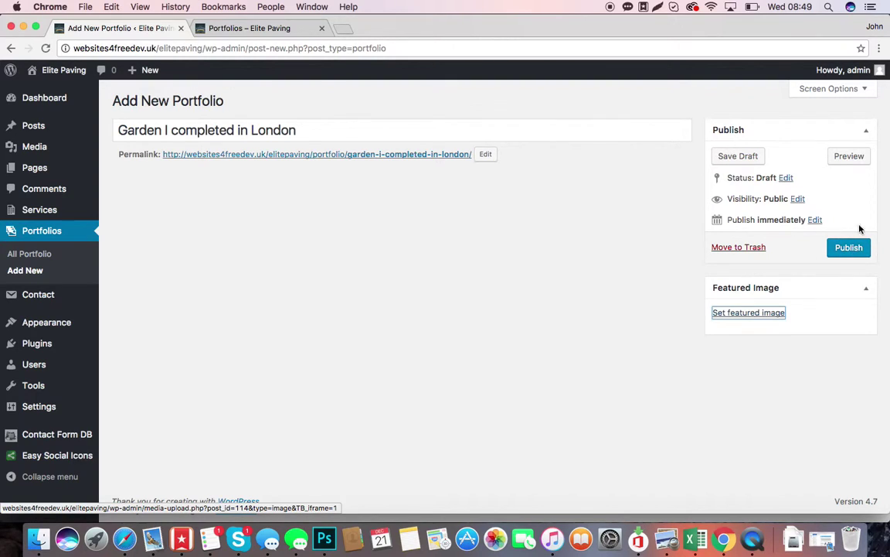
- Leave the unsaved portfolio item for the Pages list
mouse_move(27, 160)
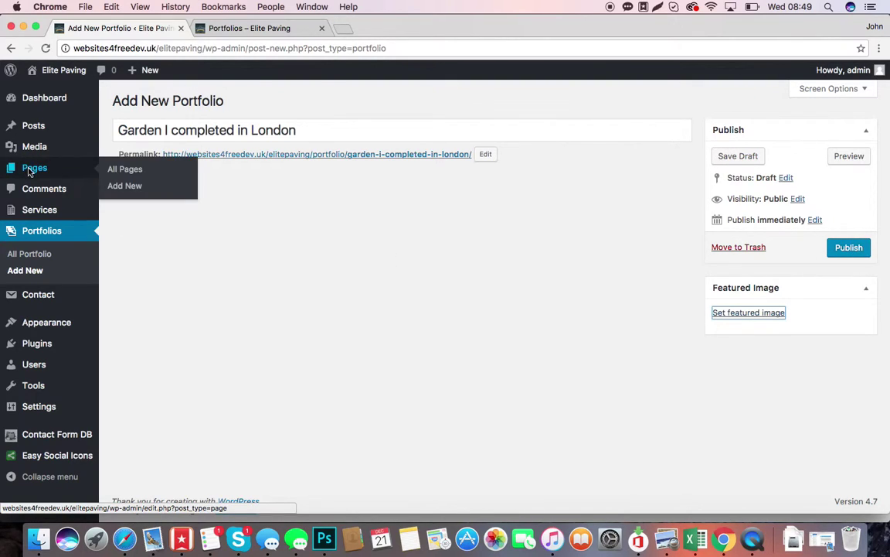
mouse_move(91, 323)
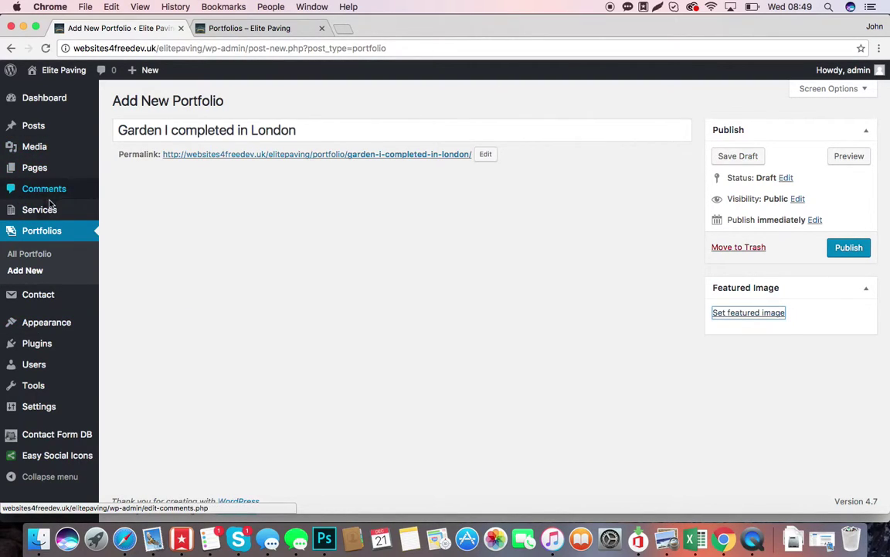
mouse_move(48, 209)
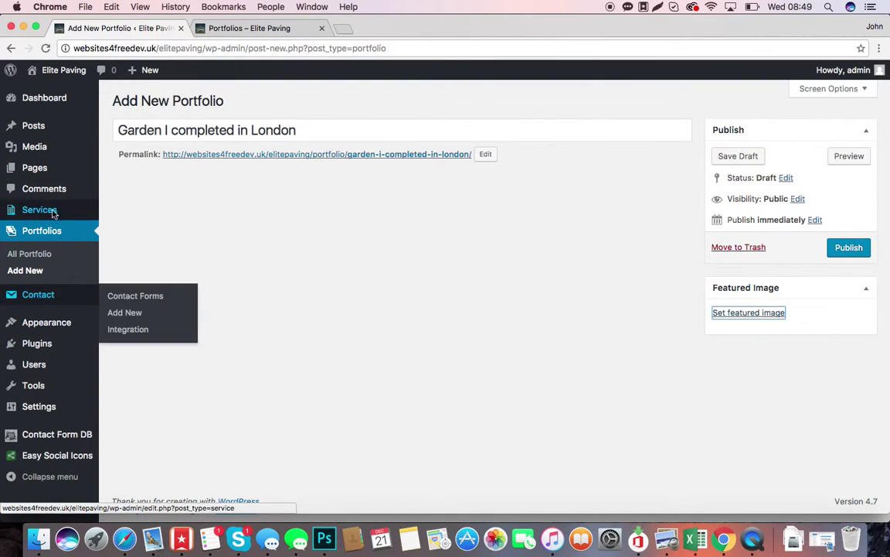
left_click(43, 169)
left_click(552, 192)
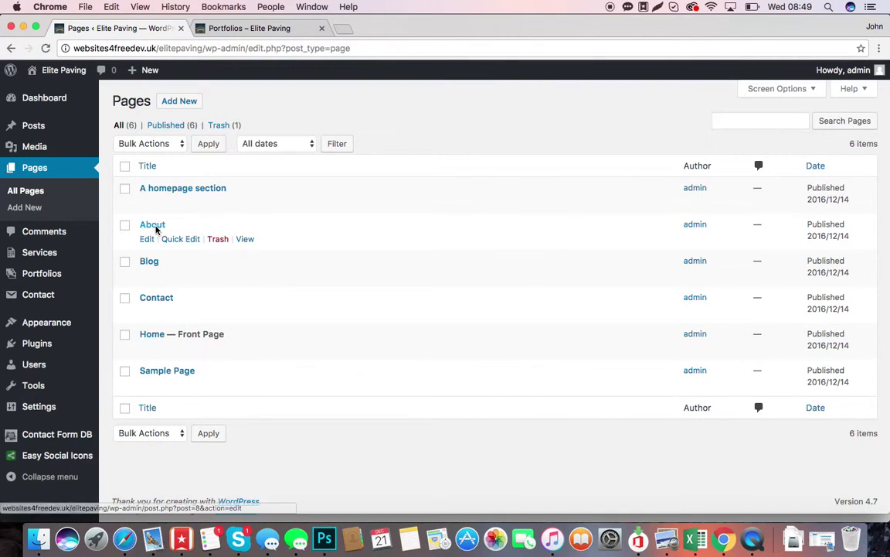
- Review the About page, then open 'A homepage section' with its coffee glass featured image
left_click(152, 224)
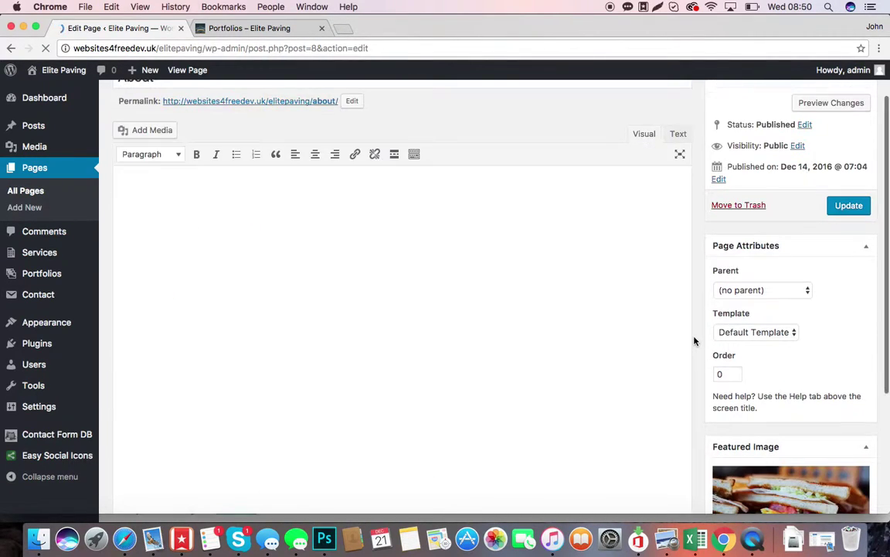
scroll(642, 349, "down", 3)
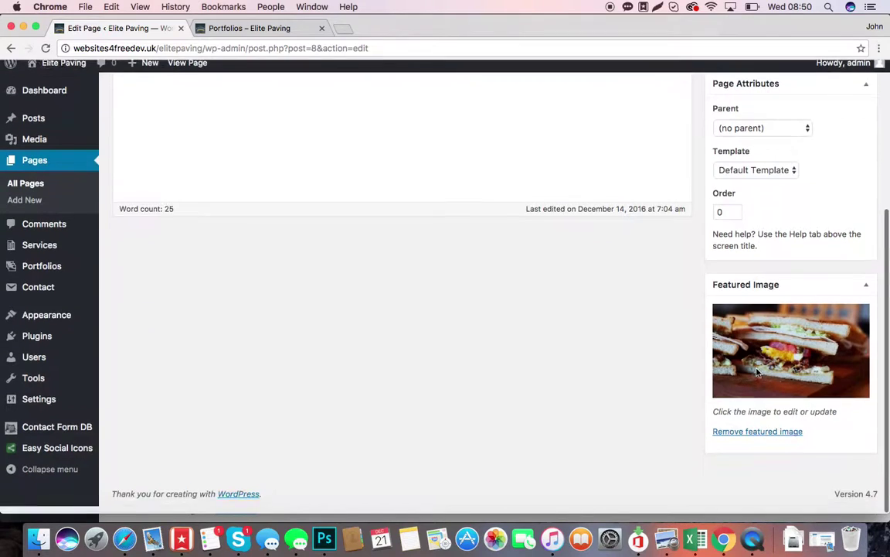
scroll(155, 263, "up", 5)
left_click(34, 167)
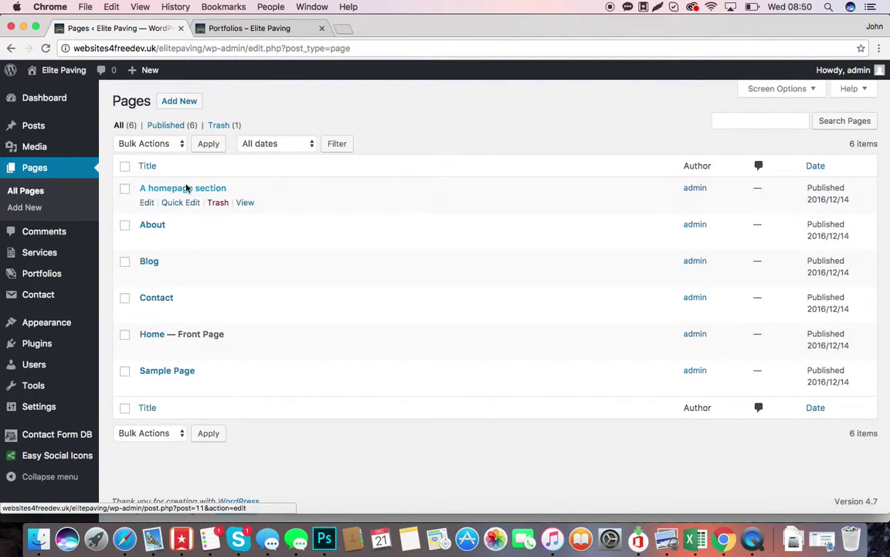
left_click(193, 188)
scroll(325, 240, "down", 3)
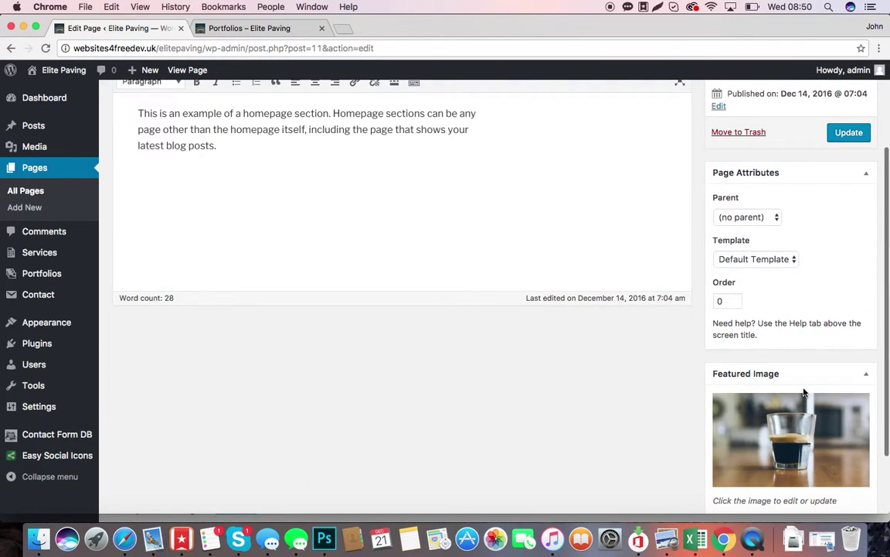